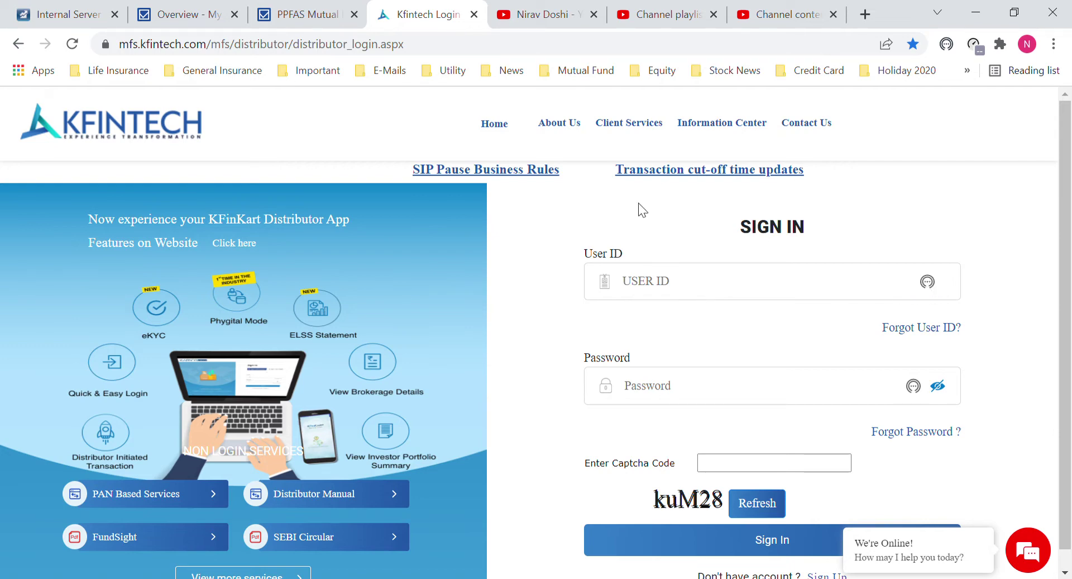
Sign in with the third saved distributor account, entering the displayed captcha.
click(928, 282)
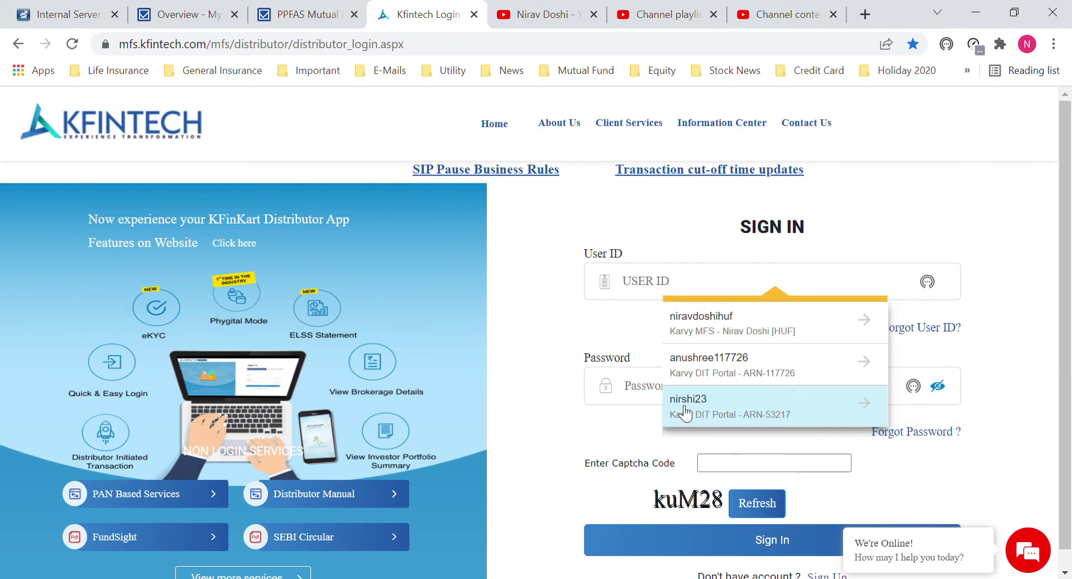
click(719, 406)
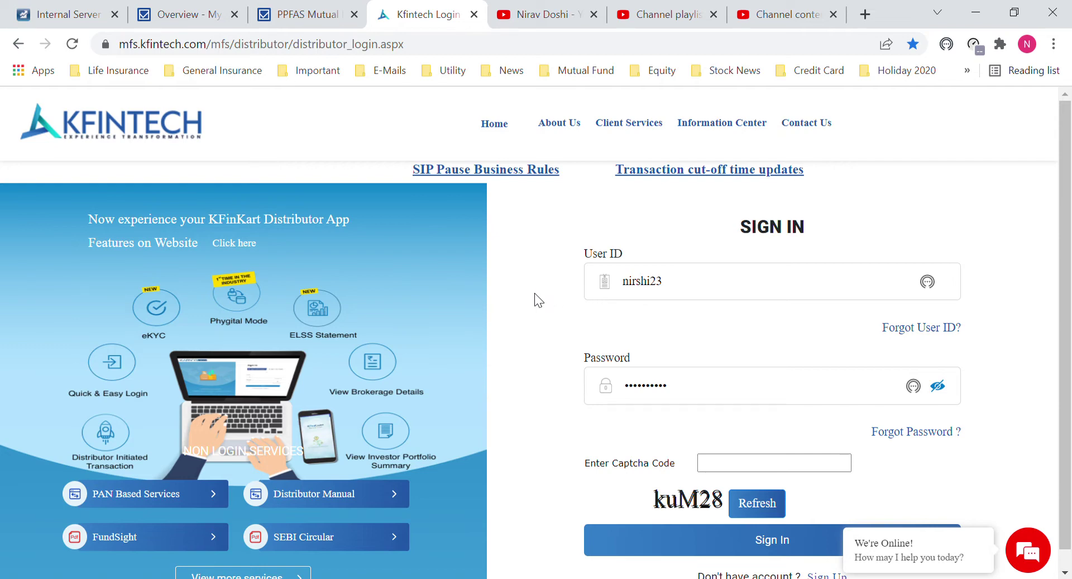
scroll(559, 310, down, 1)
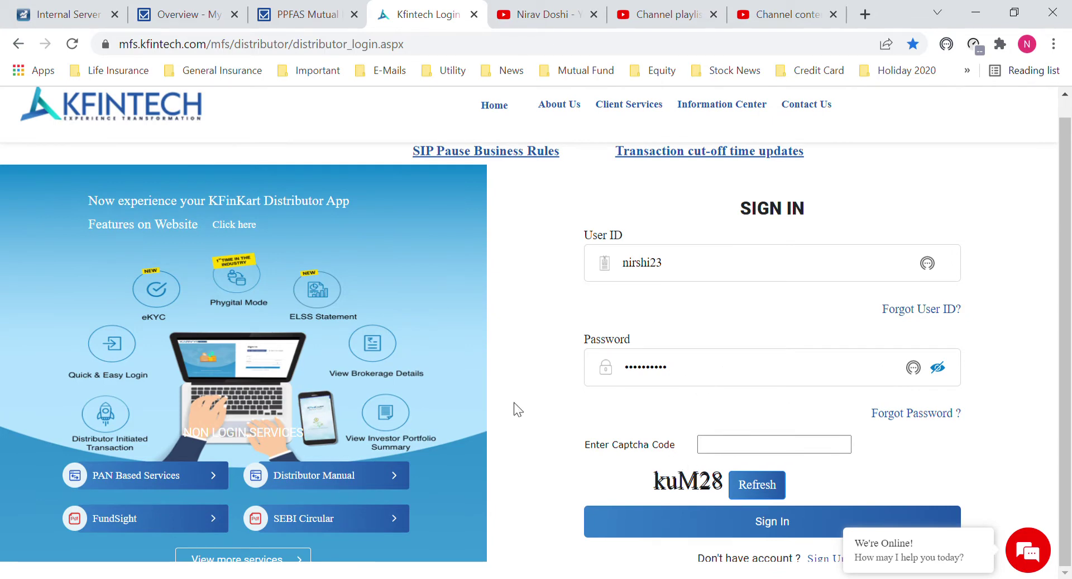
text(kuM28)
key(Return)
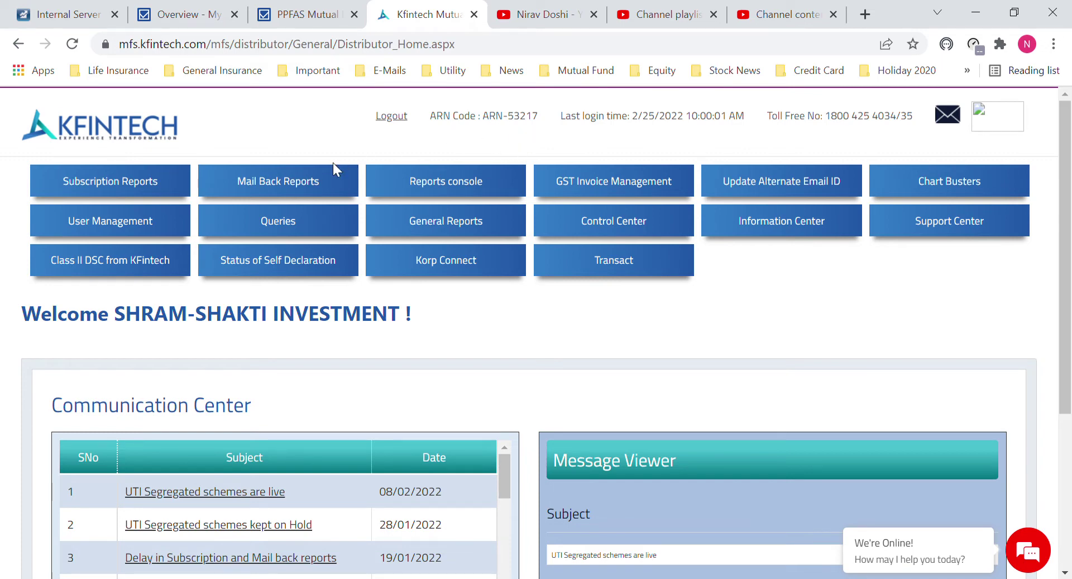
Open the MFSD201 - Transaction Report form under Mail Back Reports' Procurement Reports.
click(269, 187)
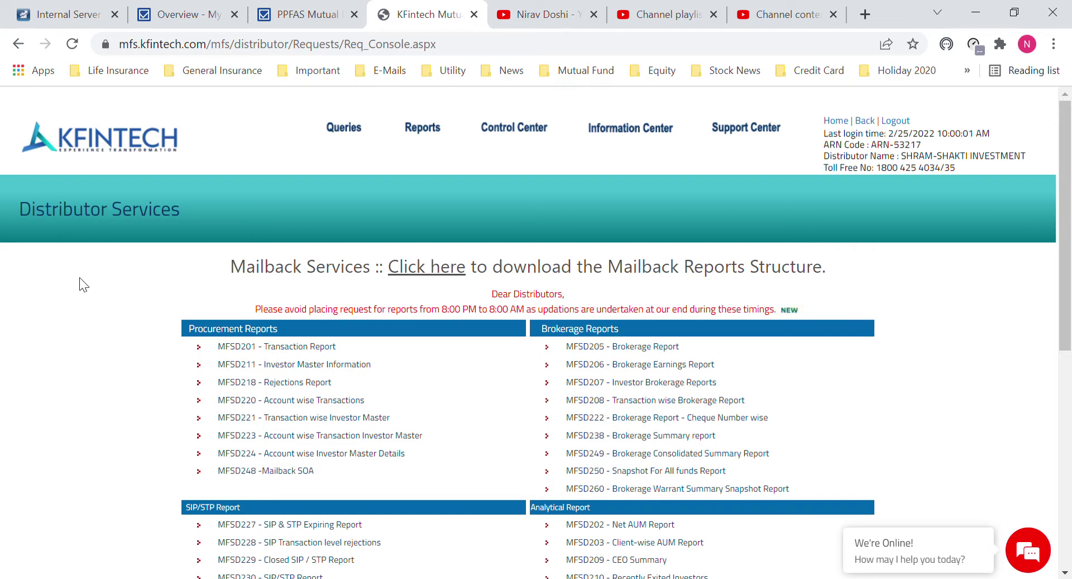
scroll(85, 310, down, 3)
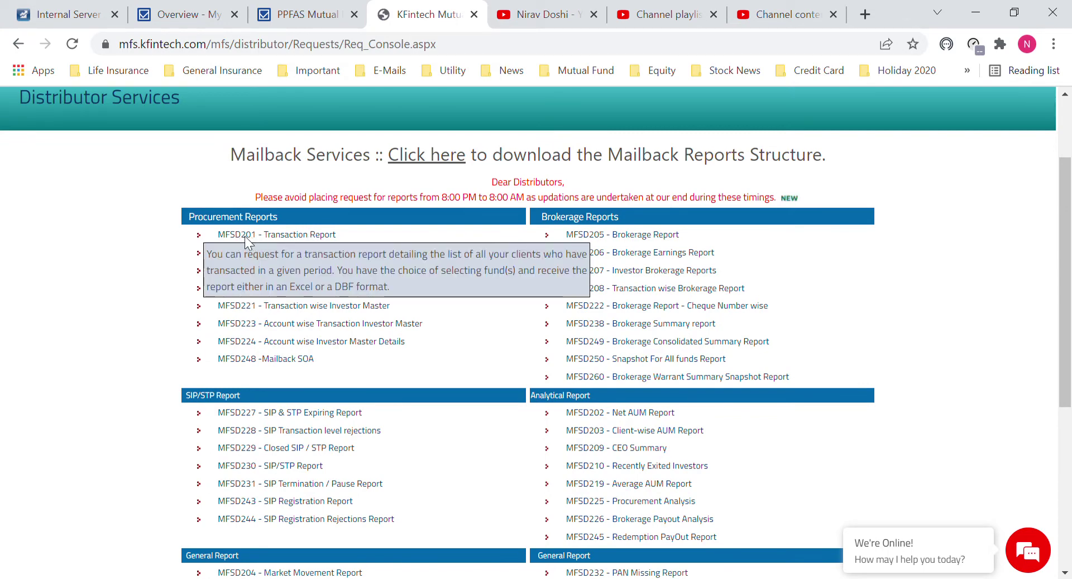
click(300, 235)
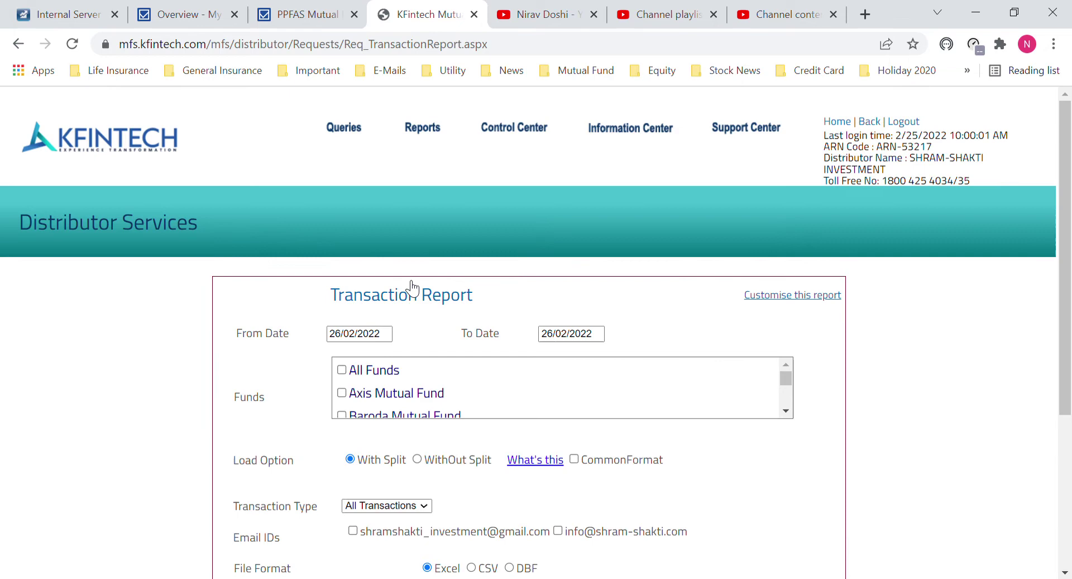
Set From Date to 22/02/2022, include All Funds, and mail the report to the second address.
click(329, 334)
click(323, 342)
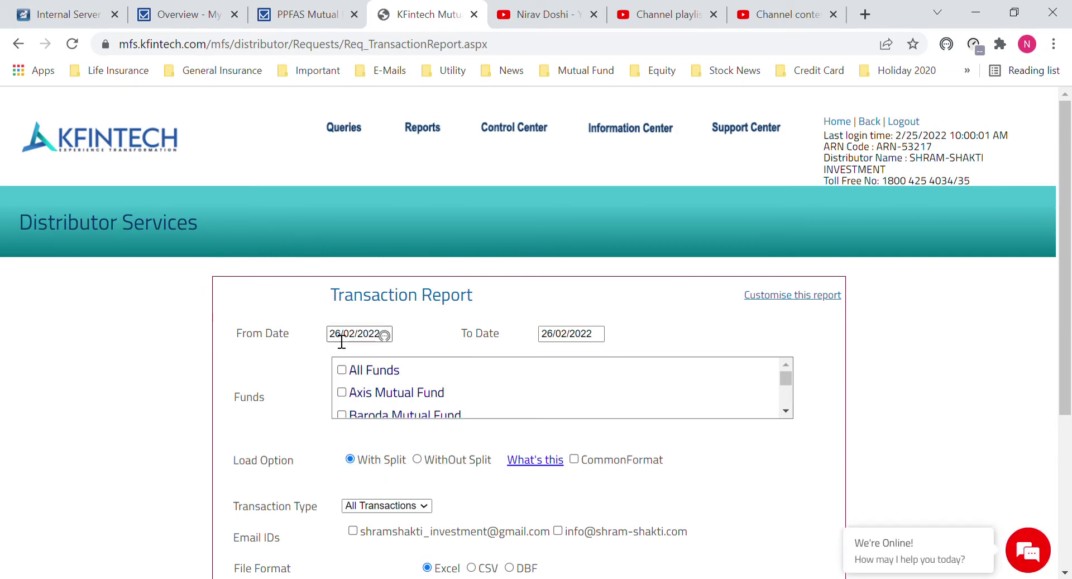
click(342, 338)
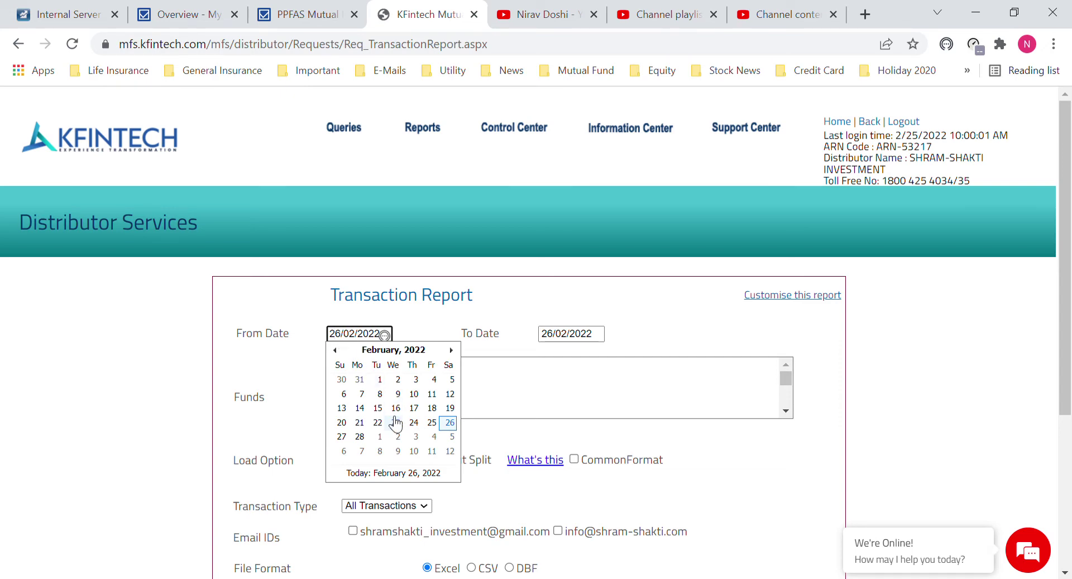
click(378, 422)
scroll(318, 357, down, 1)
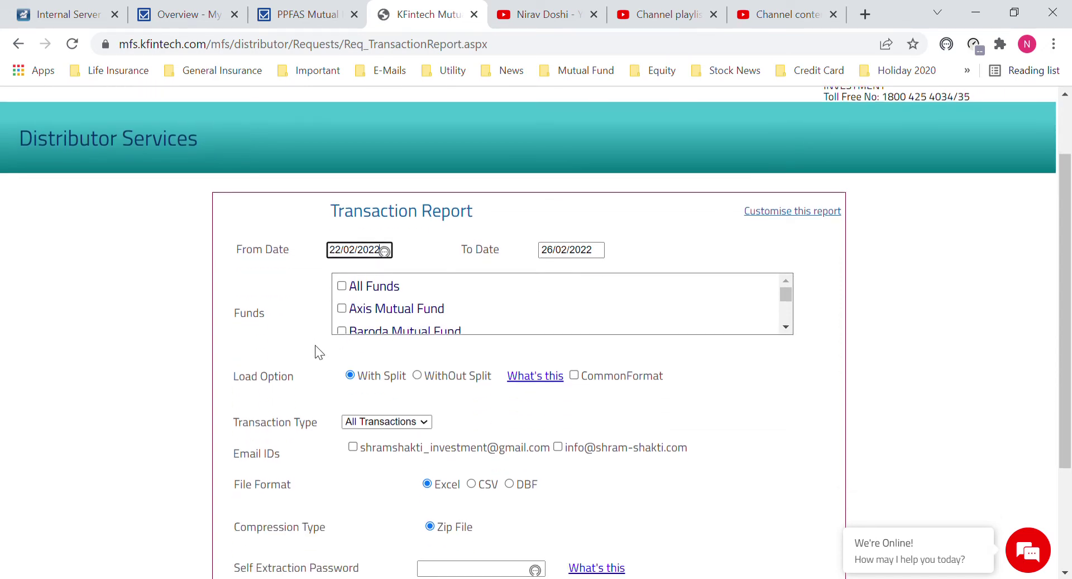
click(344, 289)
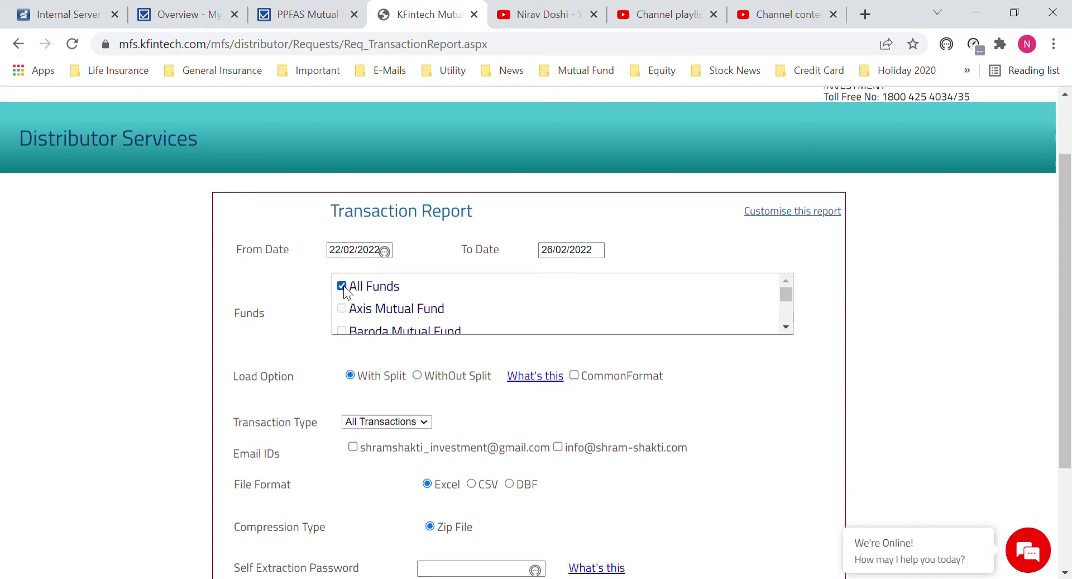
scroll(786, 414, down, 2)
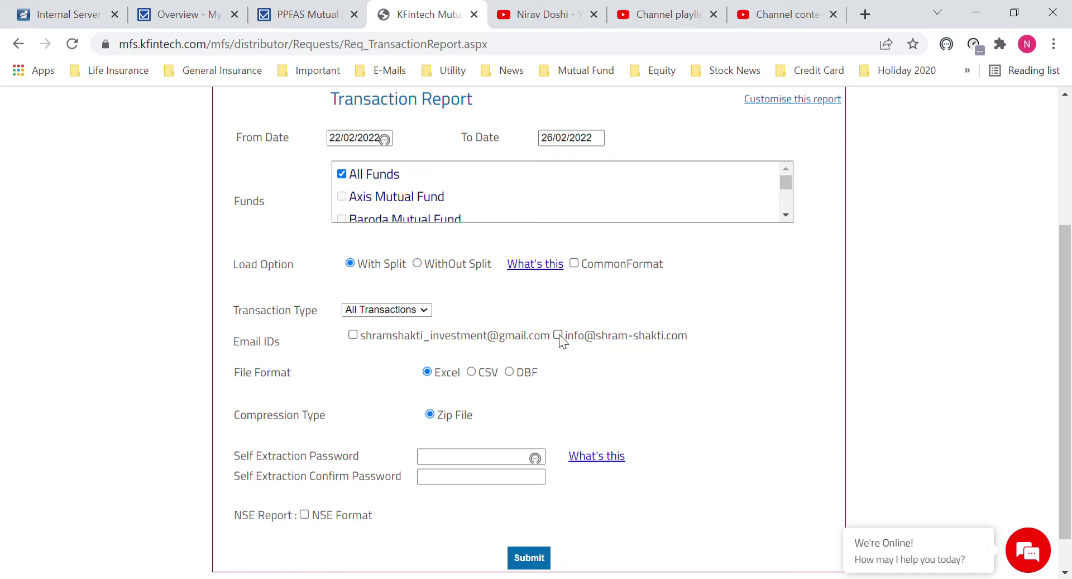
click(558, 335)
Choose DBF format, enter and confirm the self-extraction password, and submit the request.
scroll(581, 376, down, 1)
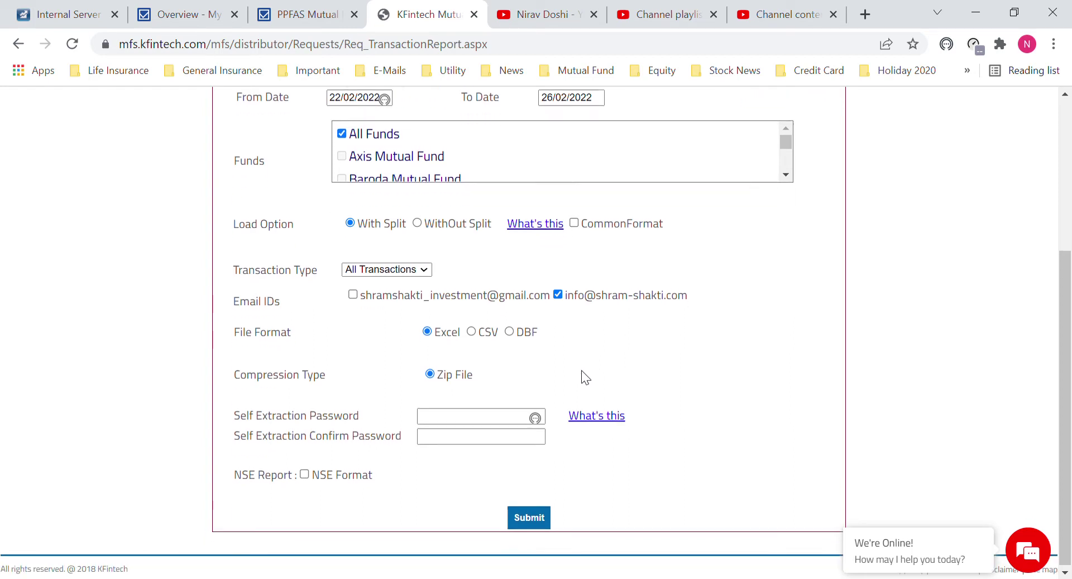
click(509, 331)
click(449, 422)
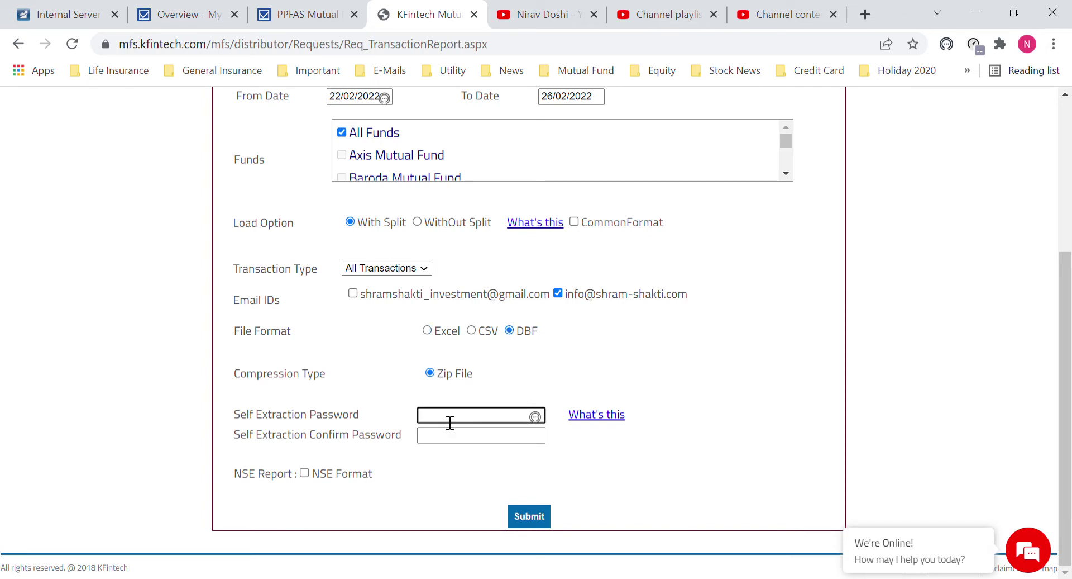
text(•••••••)
click(450, 444)
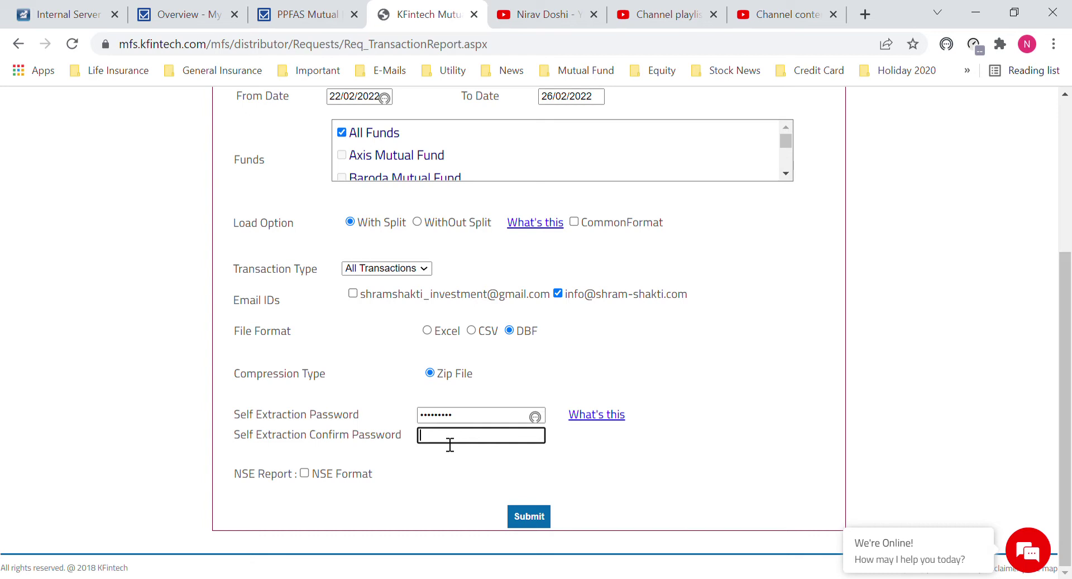
text(*********)
click(527, 518)
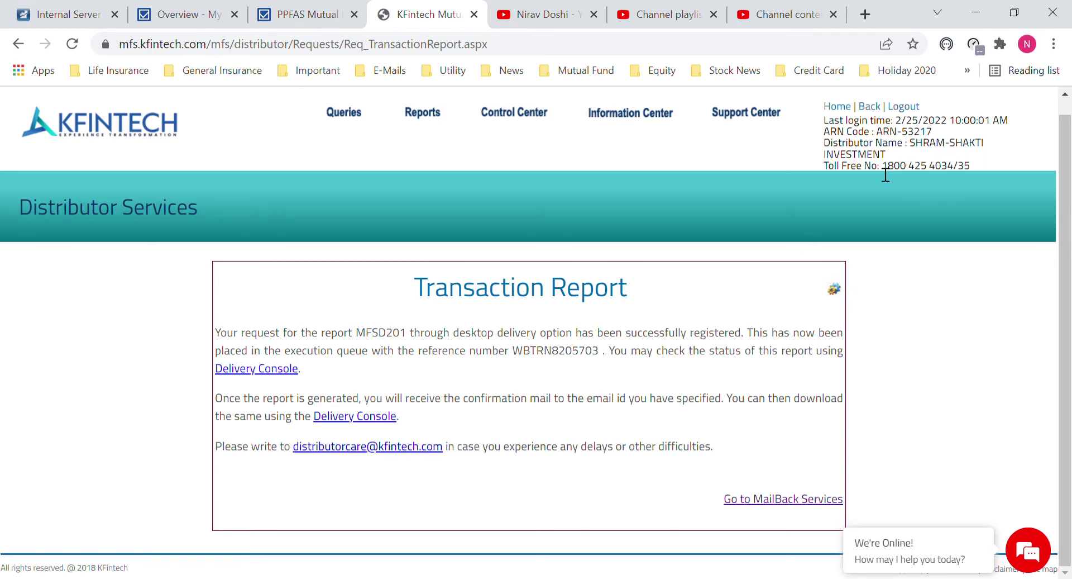
Decline Chrome's offer to save the password and log out of the distributor account.
scroll(882, 239, up, 1)
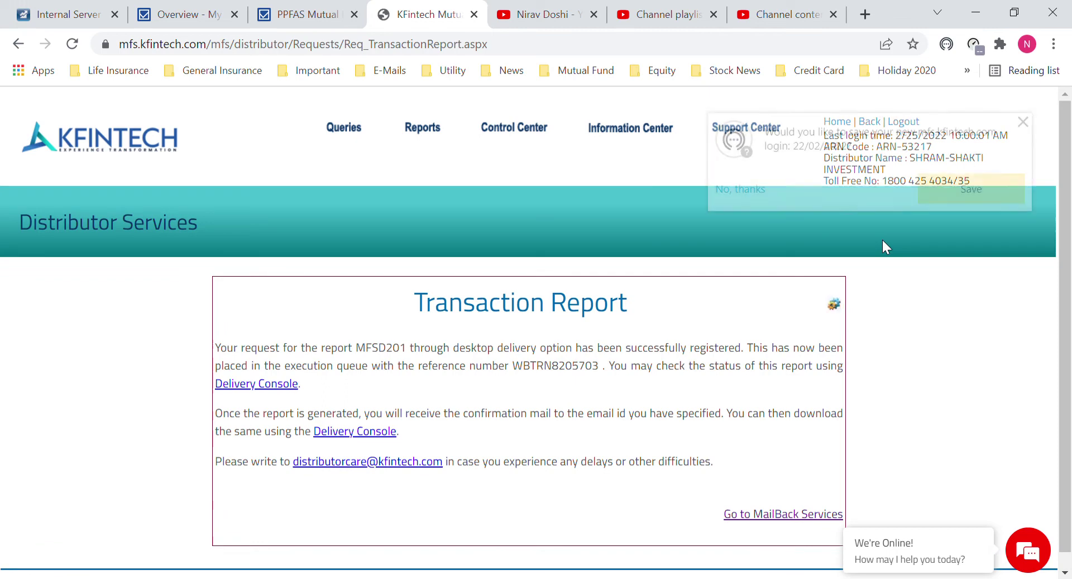
click(749, 192)
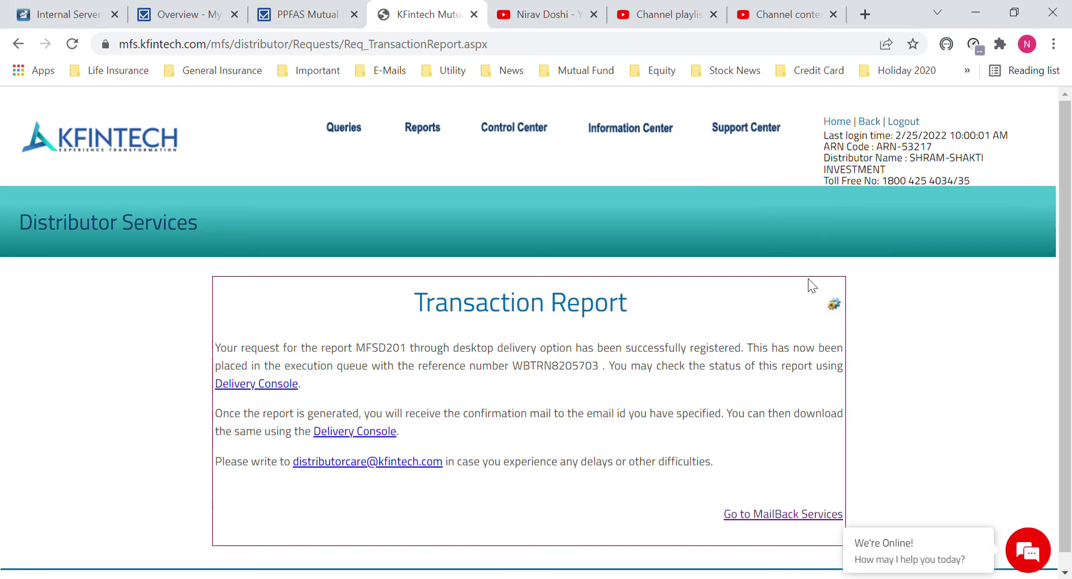
click(916, 126)
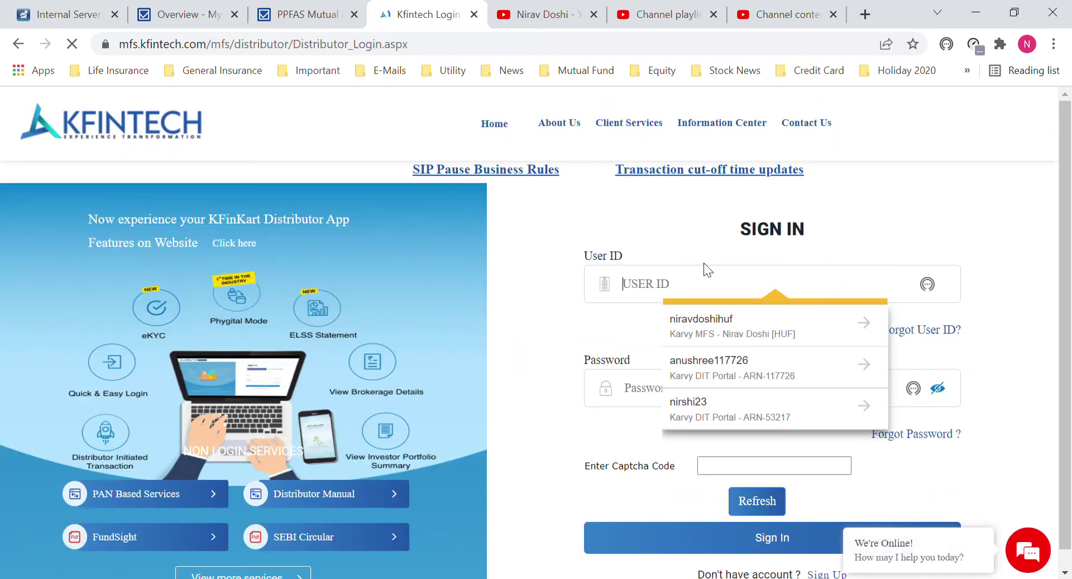
Sign in with the second saved distributor account, entering the displayed captcha.
click(702, 370)
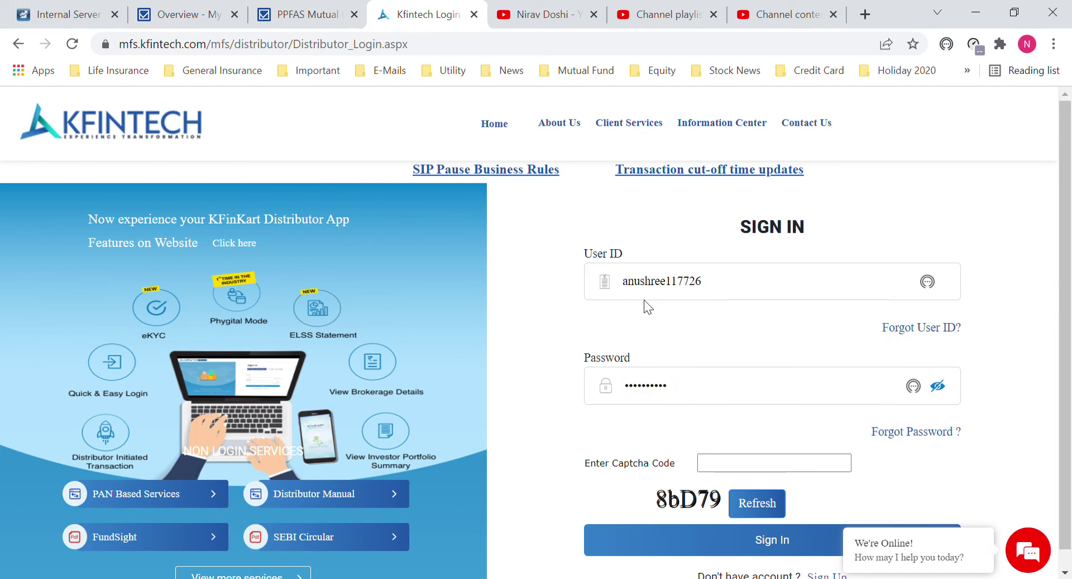
click(716, 463)
text(8bD79)
click(677, 544)
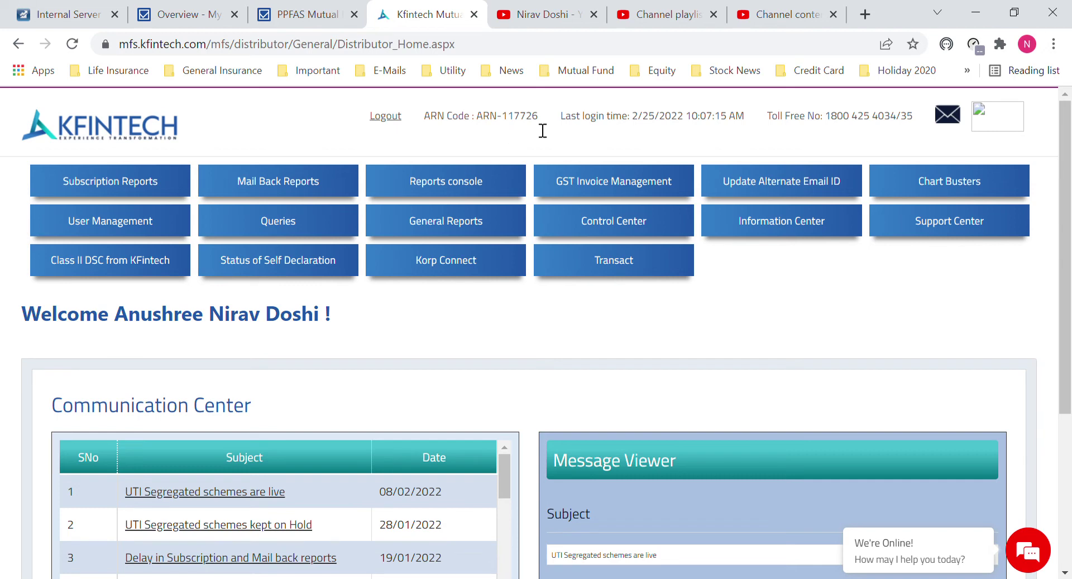
Open the MFSD201 Transaction Report form, set From Date to 22/02/2022 and include all funds.
click(266, 182)
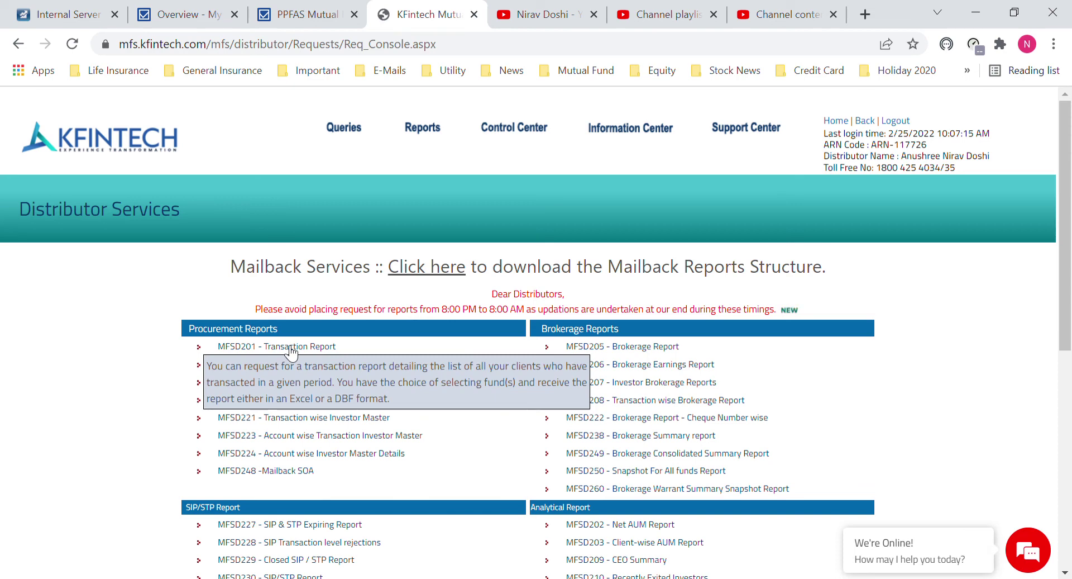
click(290, 348)
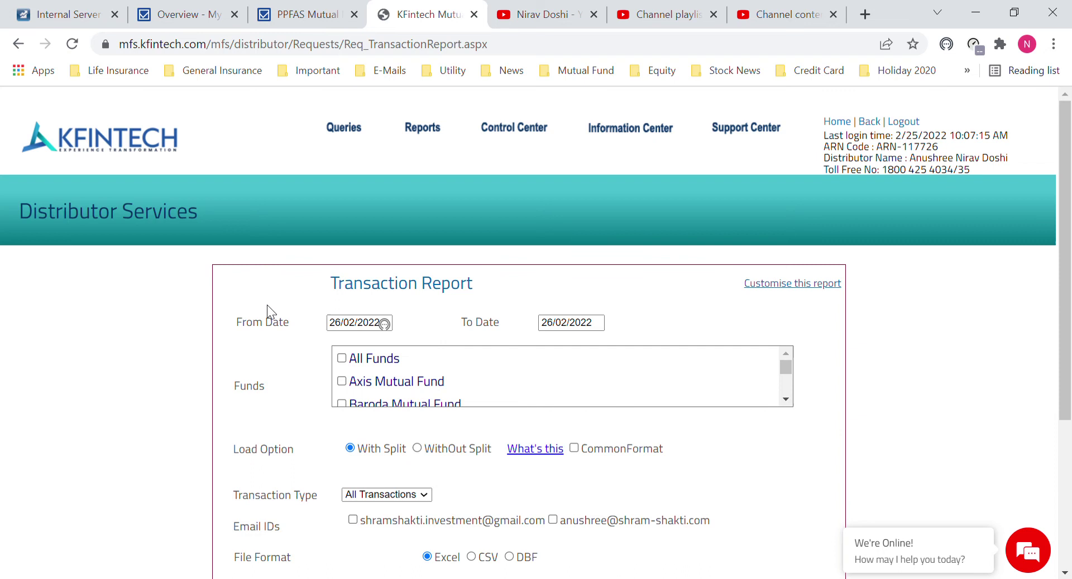
click(339, 327)
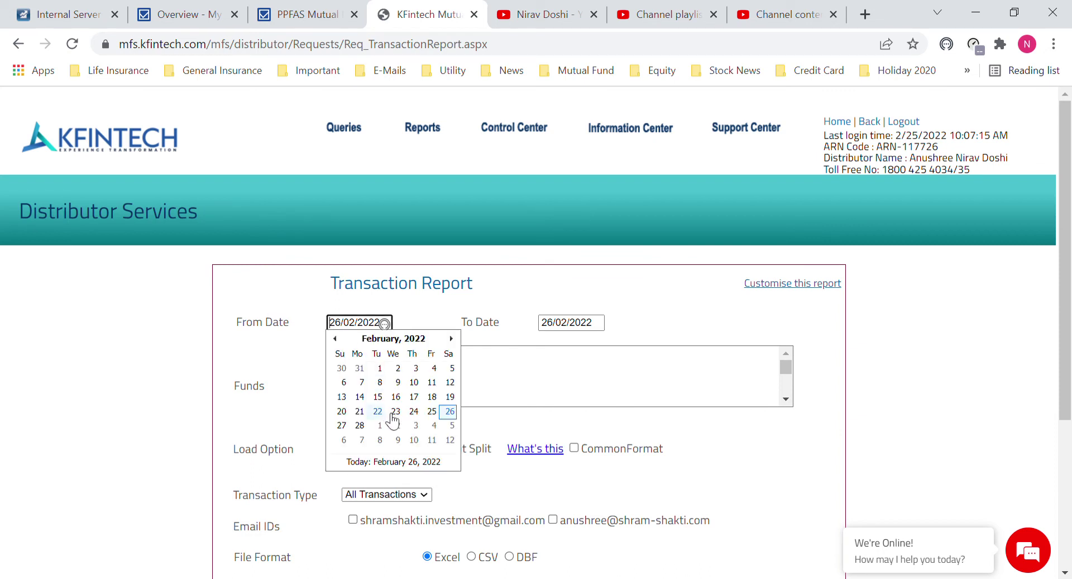
click(377, 411)
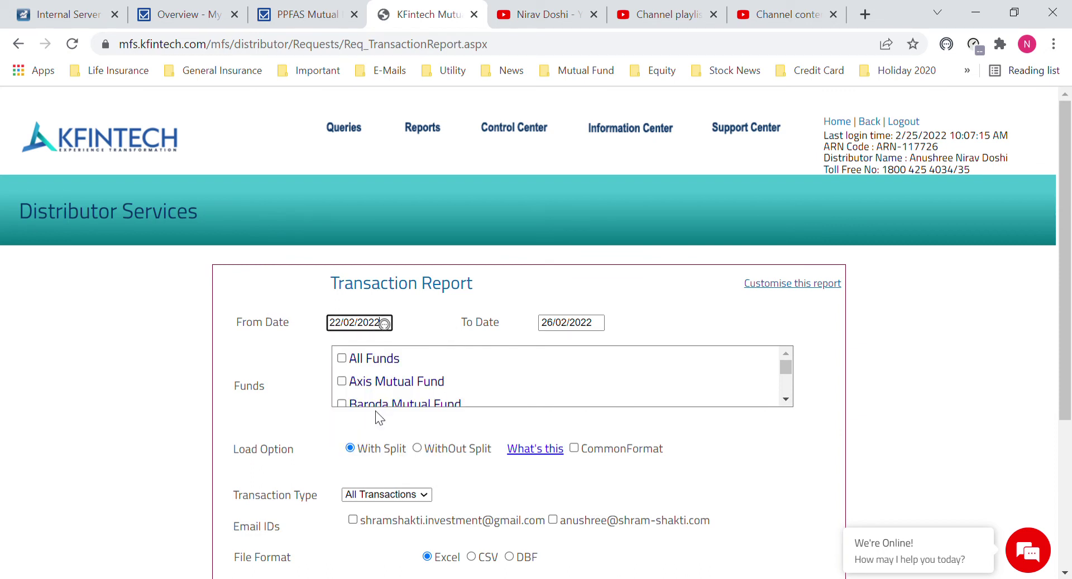
click(342, 358)
Enter and confirm the zip extraction password and submit the report request.
scroll(274, 373, down, 3)
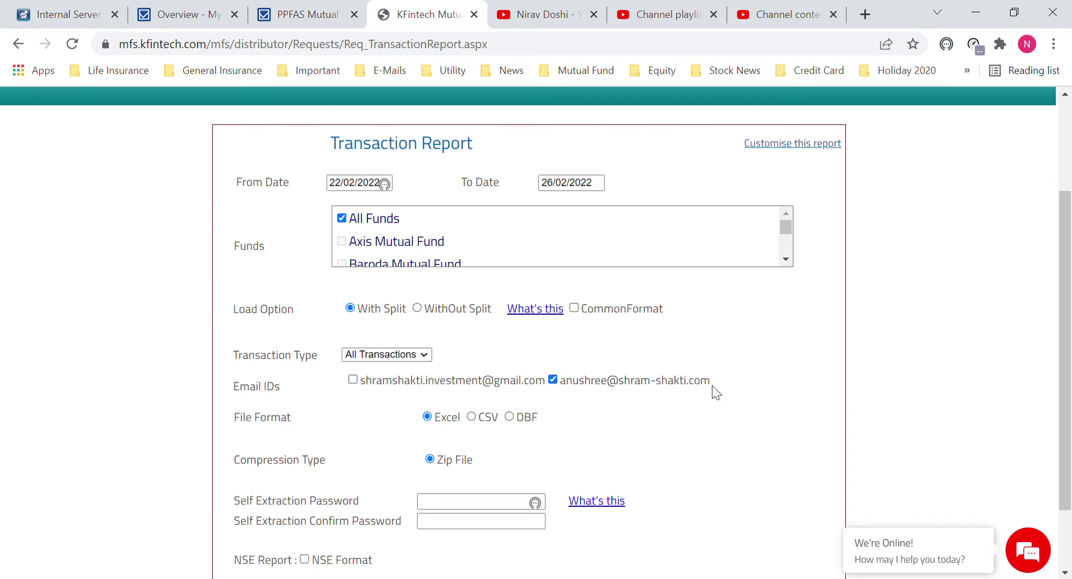
scroll(600, 391, down, 2)
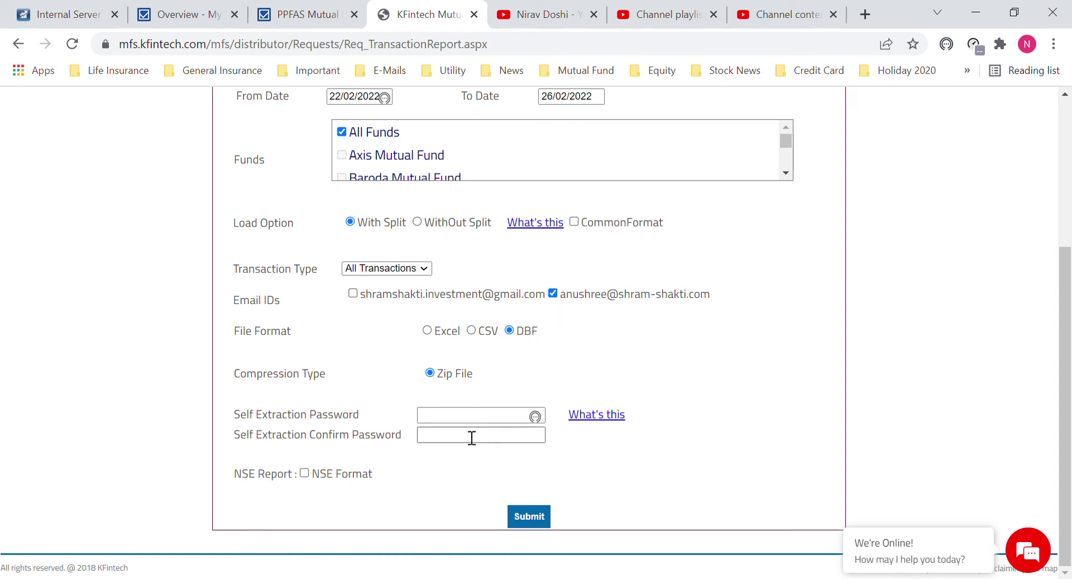
click(439, 418)
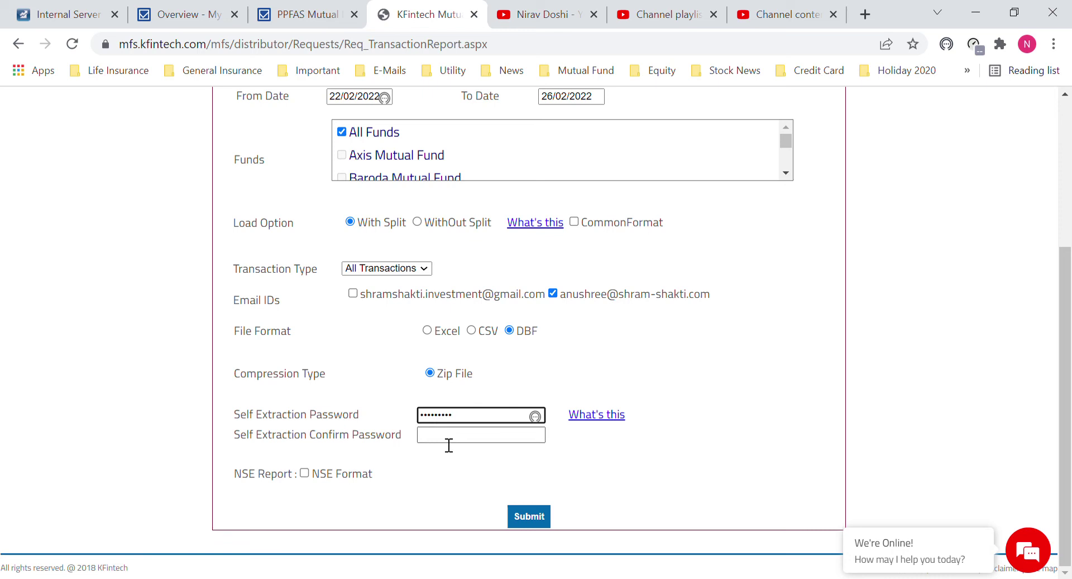
key(Tab)
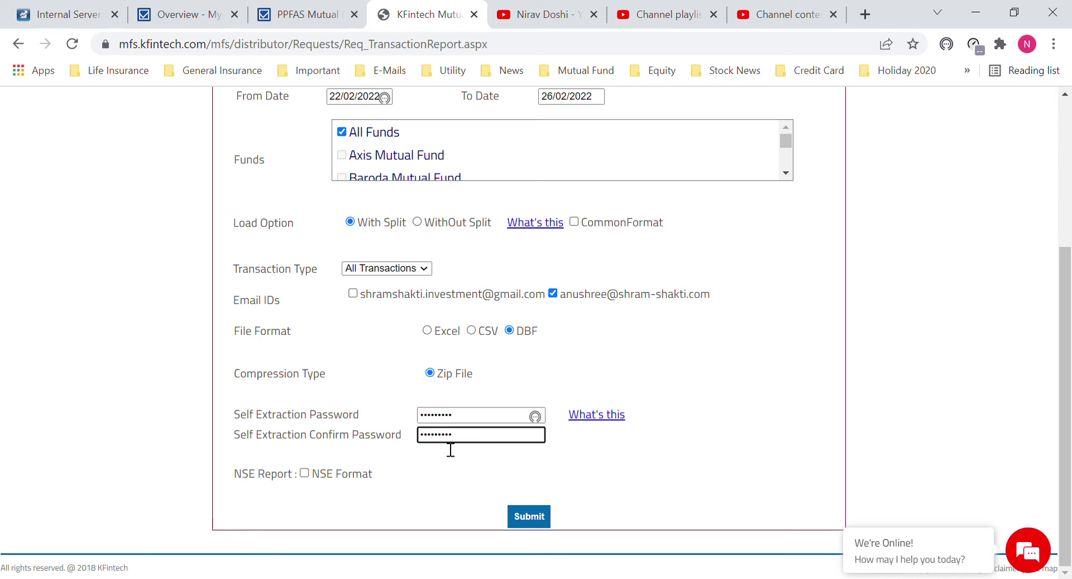
click(531, 517)
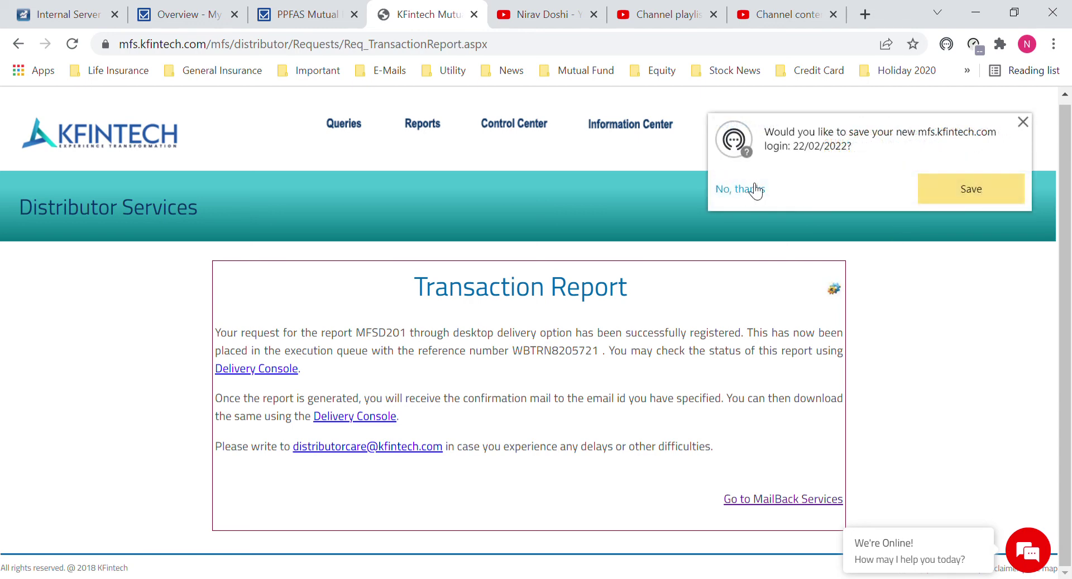
Dismiss Chrome's save-password offer and log out of the second distributor account.
click(755, 189)
click(901, 118)
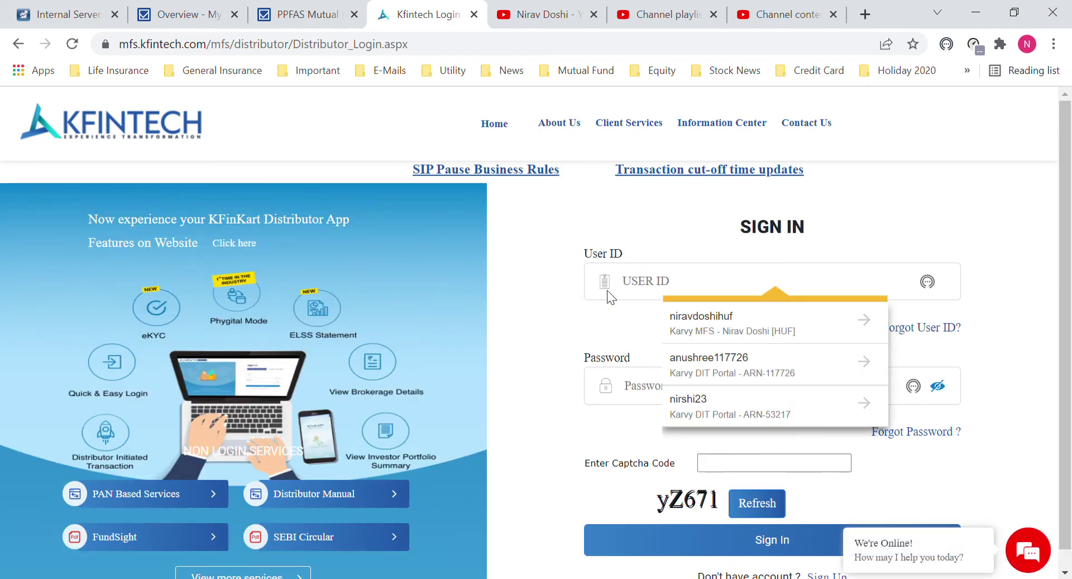
Fill in a saved distributor login from the User ID autofill list.
click(706, 323)
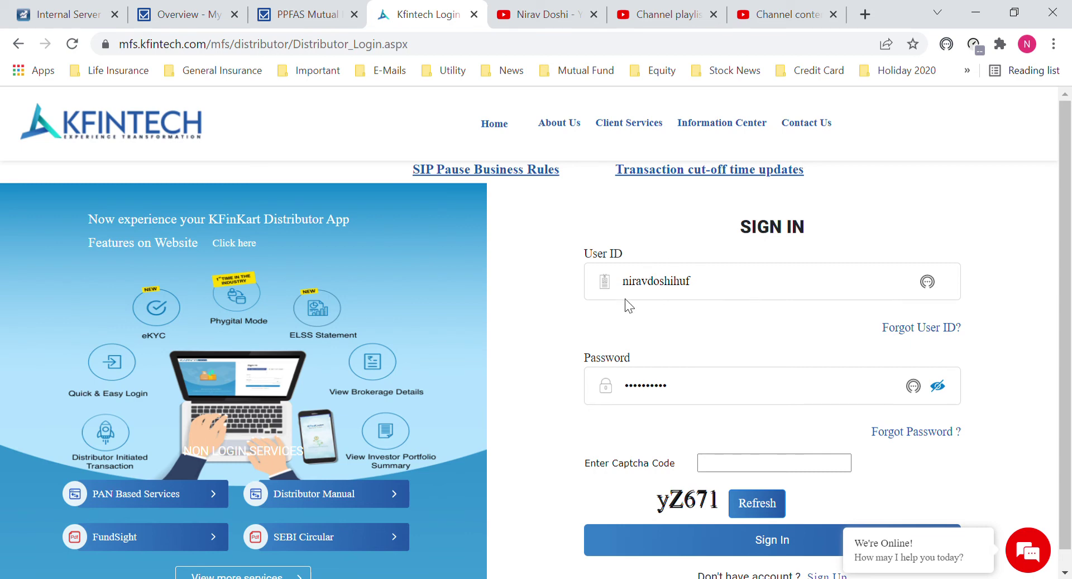
click(927, 283)
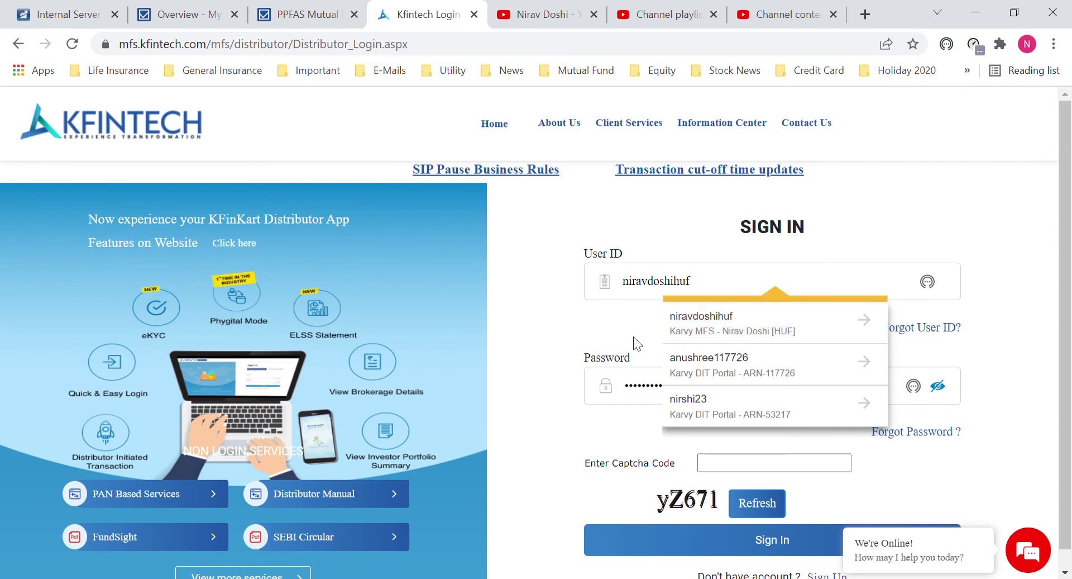
click(568, 310)
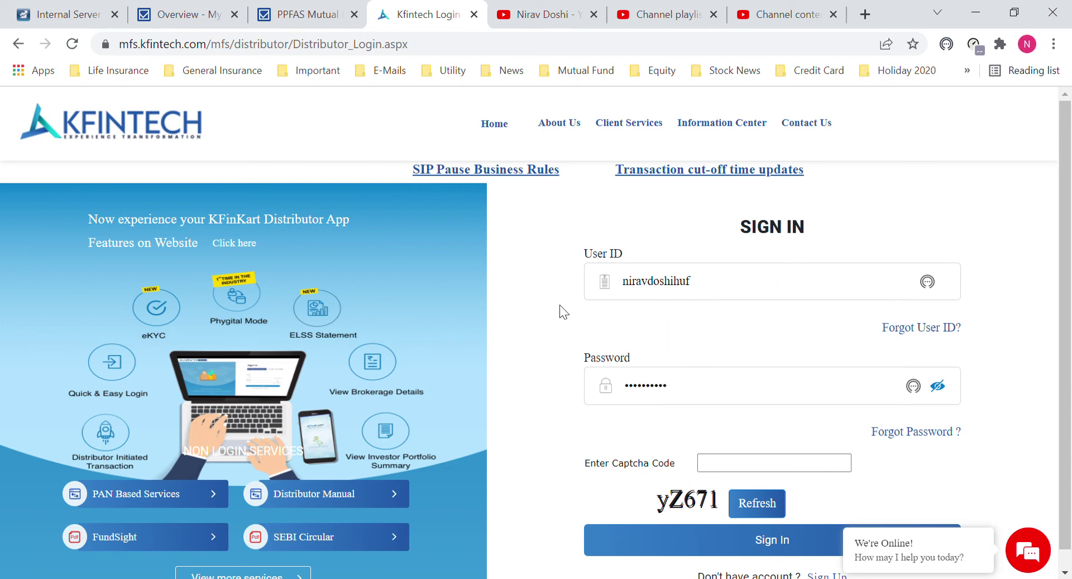
click(928, 281)
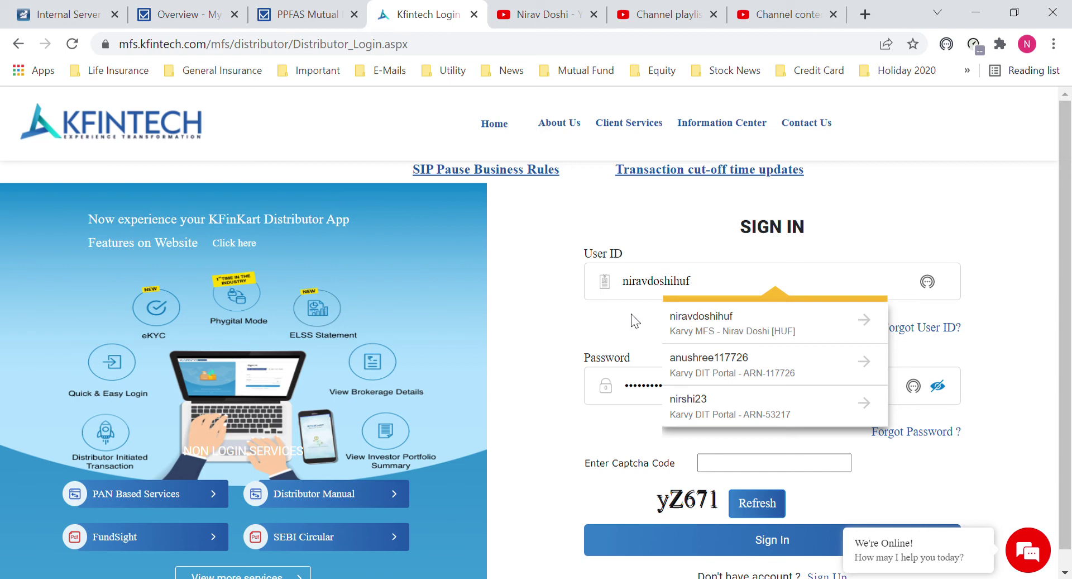
click(595, 319)
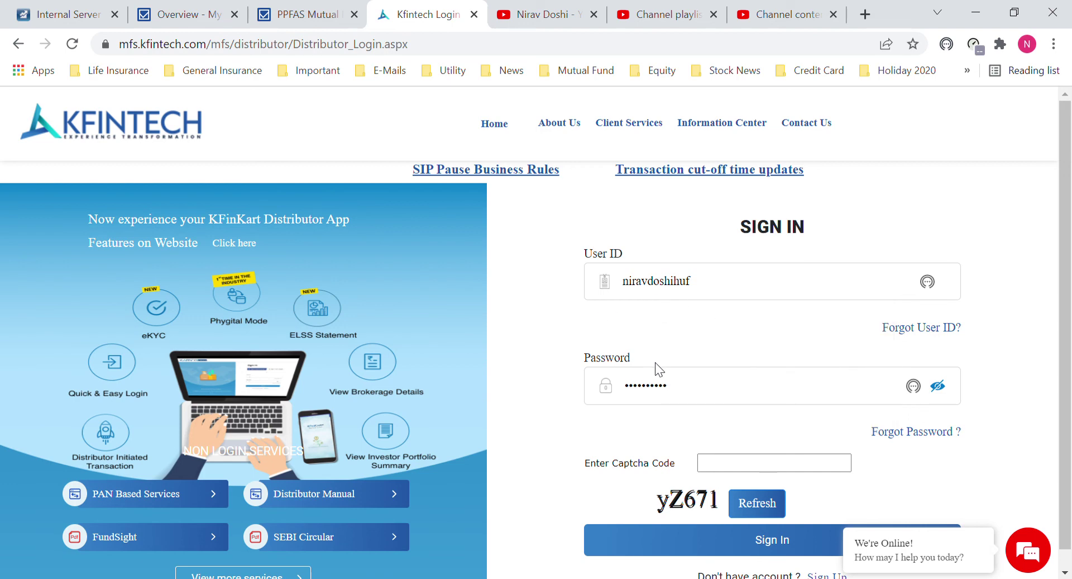
Enter the captcha, sign in, and open Mail Back Reports.
click(736, 466)
text(yZ671)
click(620, 554)
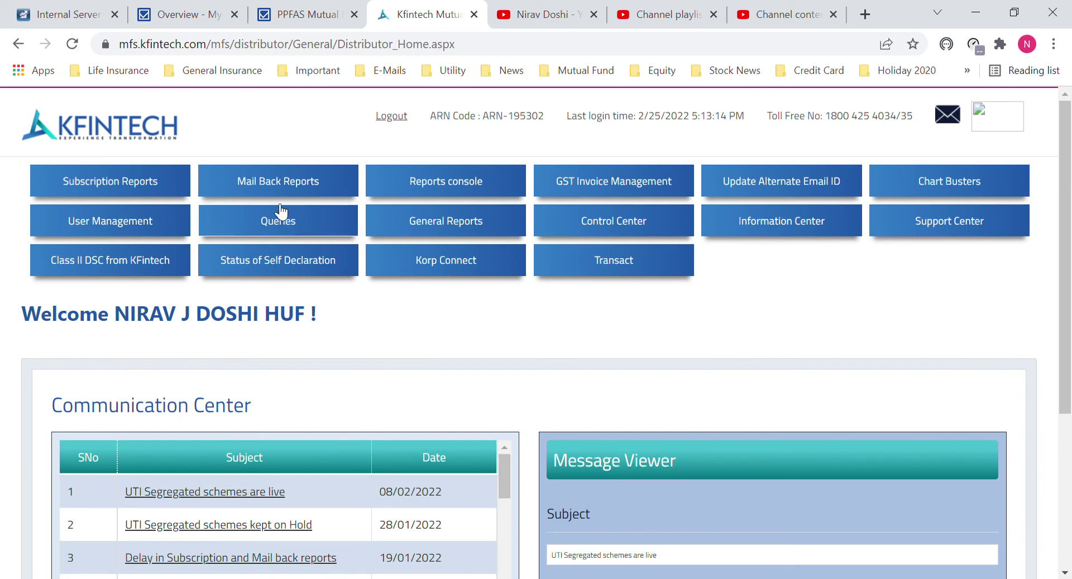
click(275, 184)
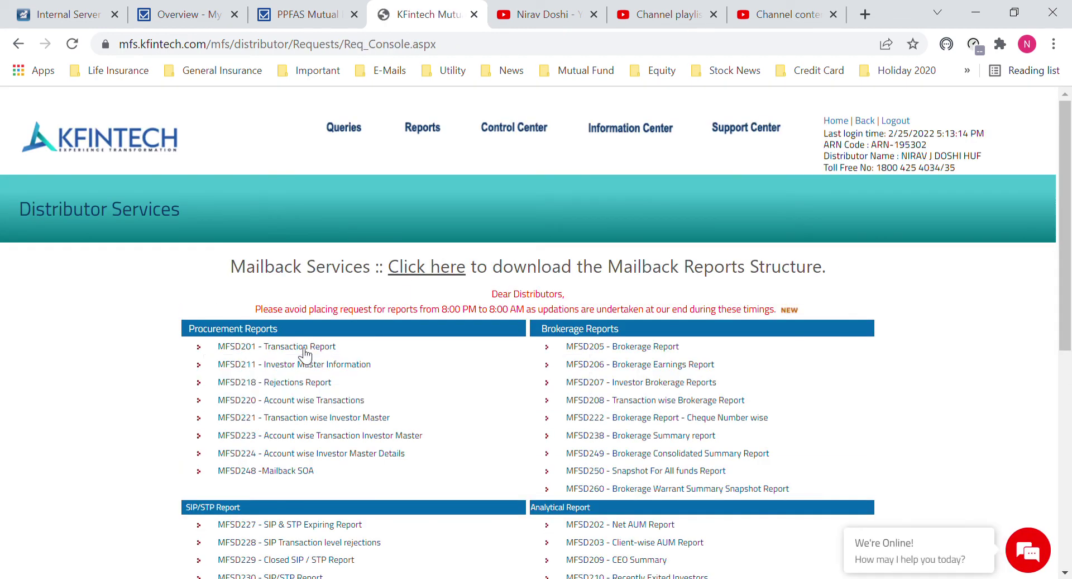
Open the MFSD201 Transaction Report form, set From Date to 22/02/2022 and include all funds.
click(305, 347)
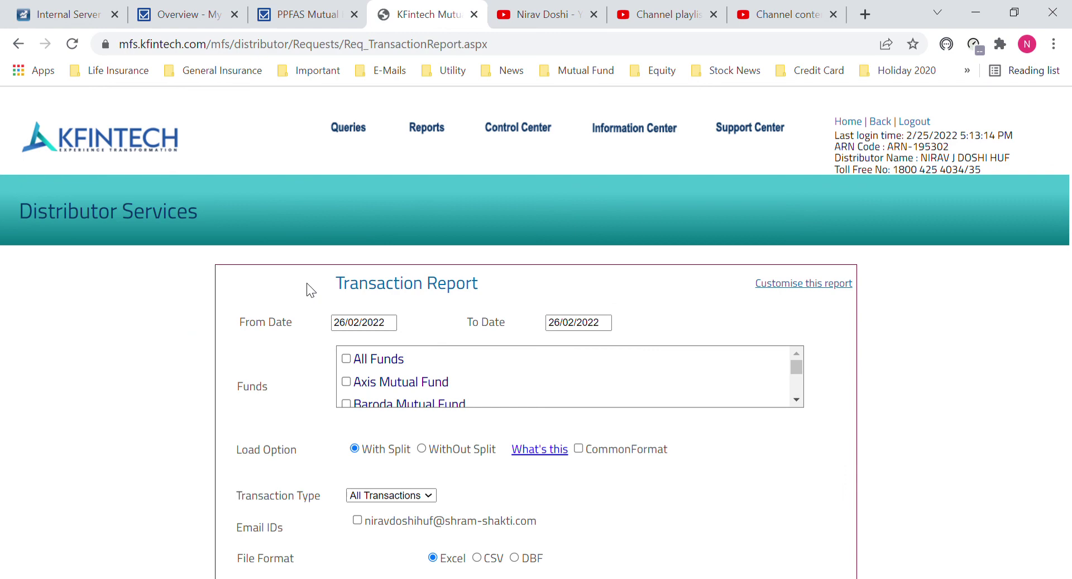
click(333, 321)
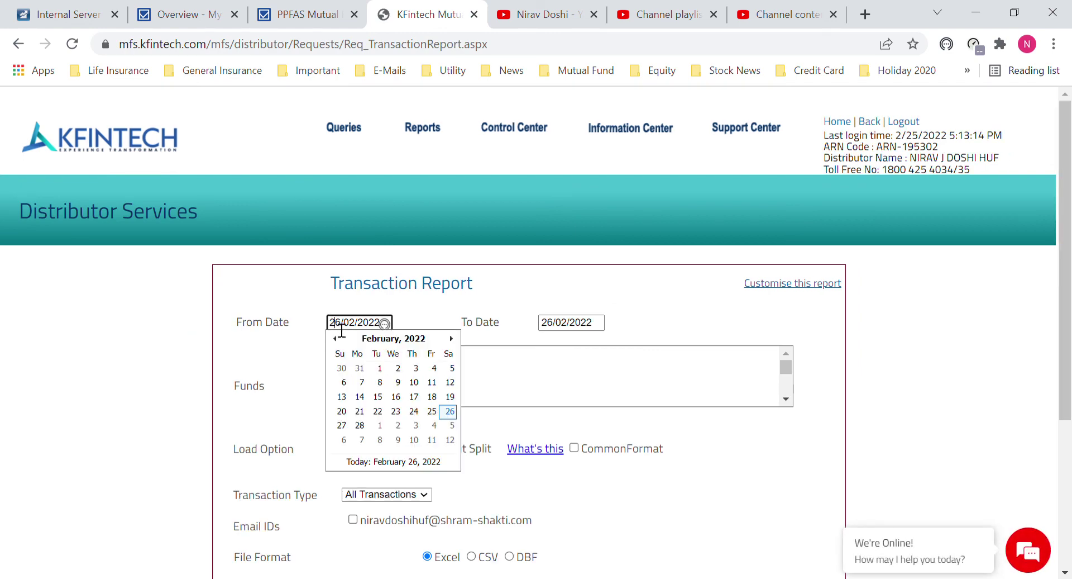
click(377, 413)
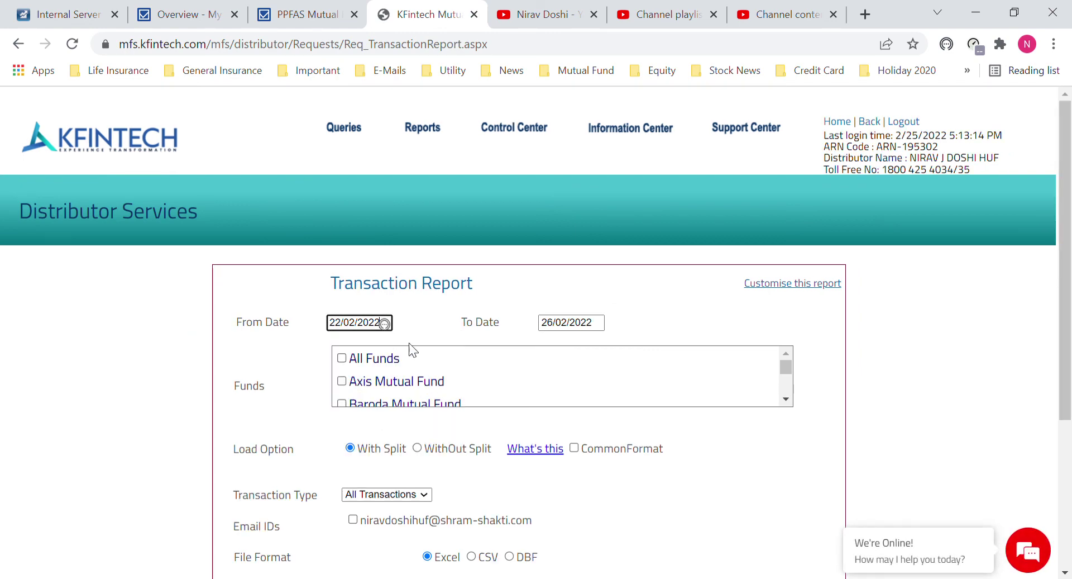
scroll(306, 354, down, 1)
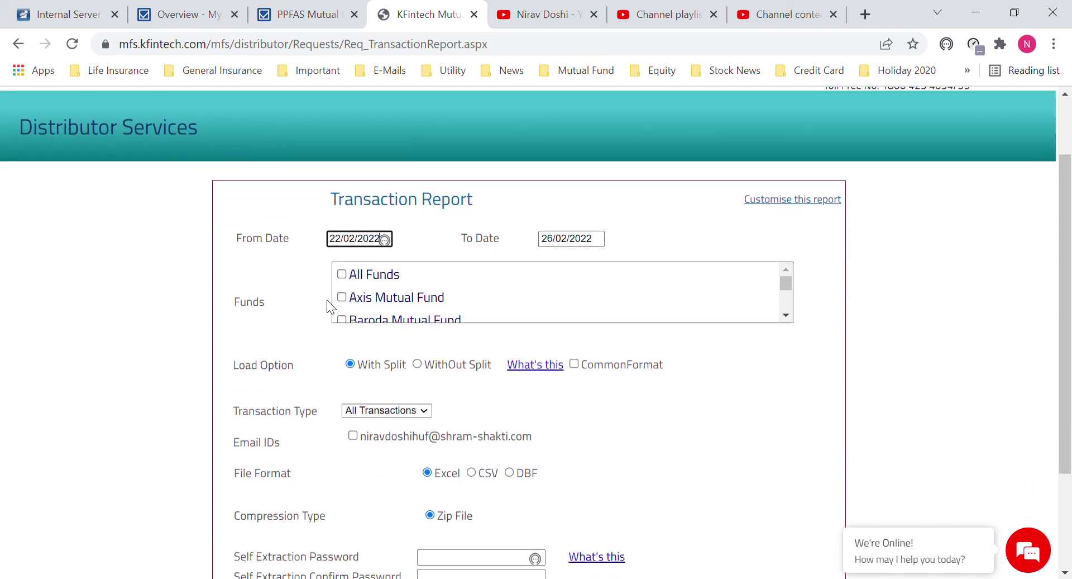
click(342, 273)
Choose DBF format, enter and confirm the zip password, and submit the request.
scroll(283, 366, down, 2)
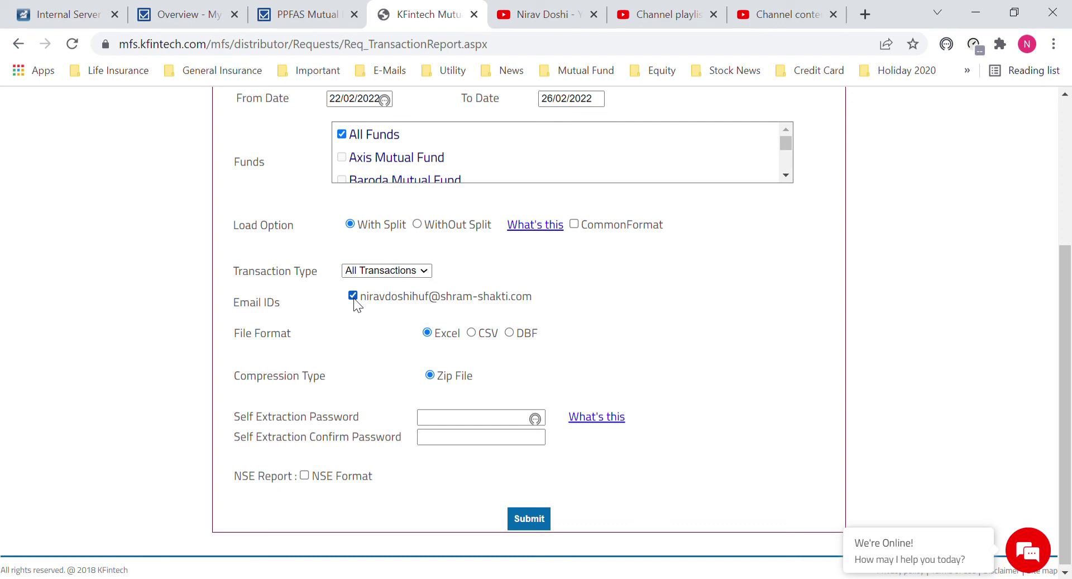
click(510, 333)
click(459, 419)
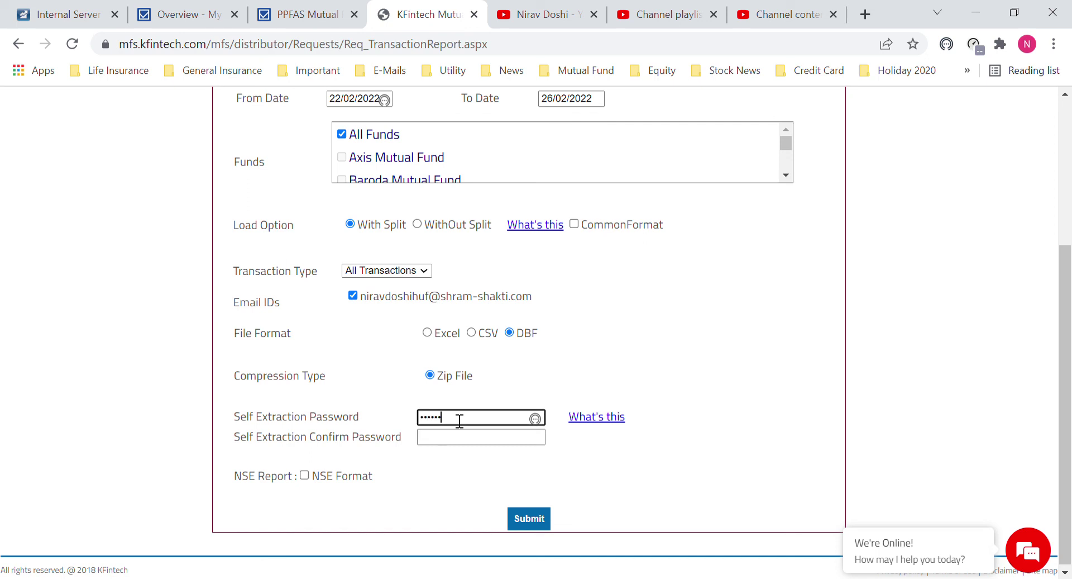
key(Tab)
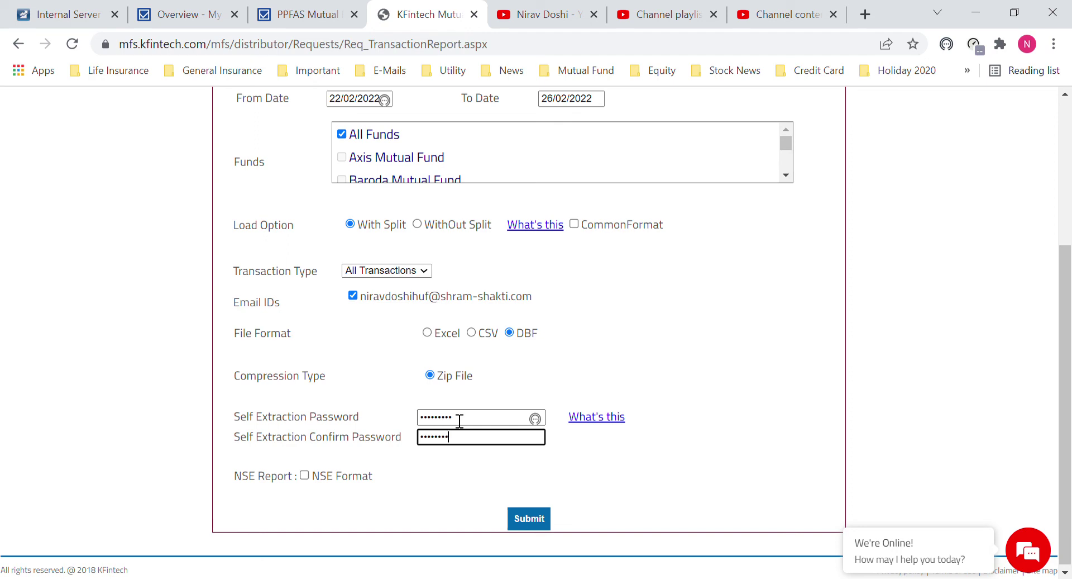
click(525, 520)
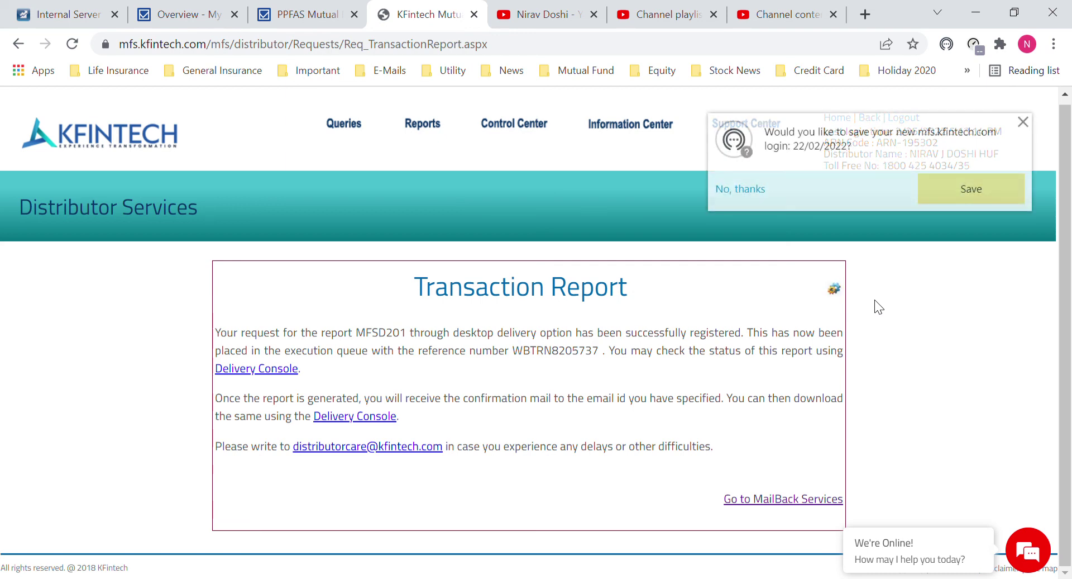
Dismiss Chrome's offer to save the login on the confirmation page.
click(763, 194)
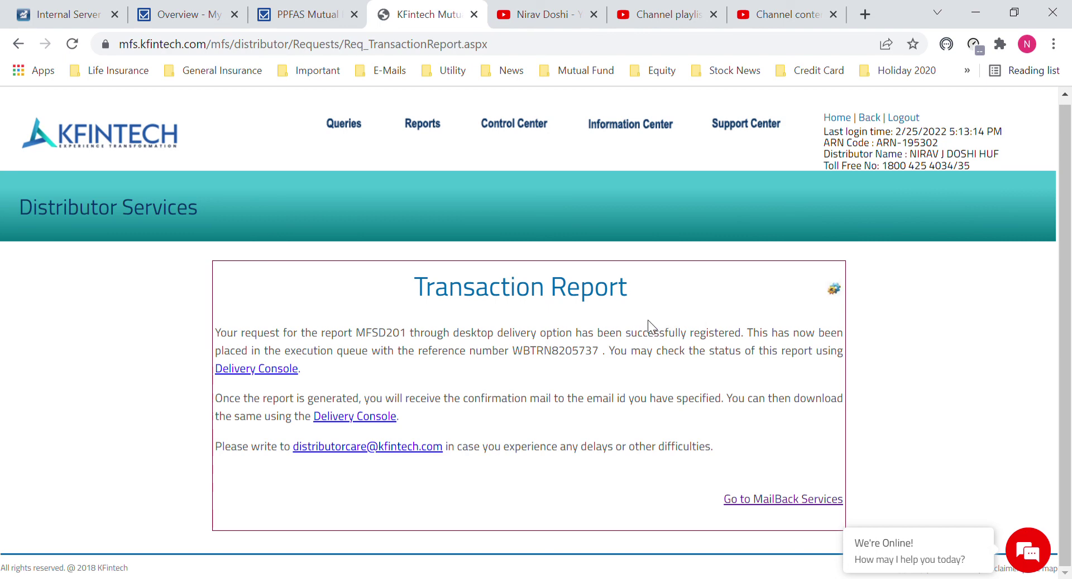